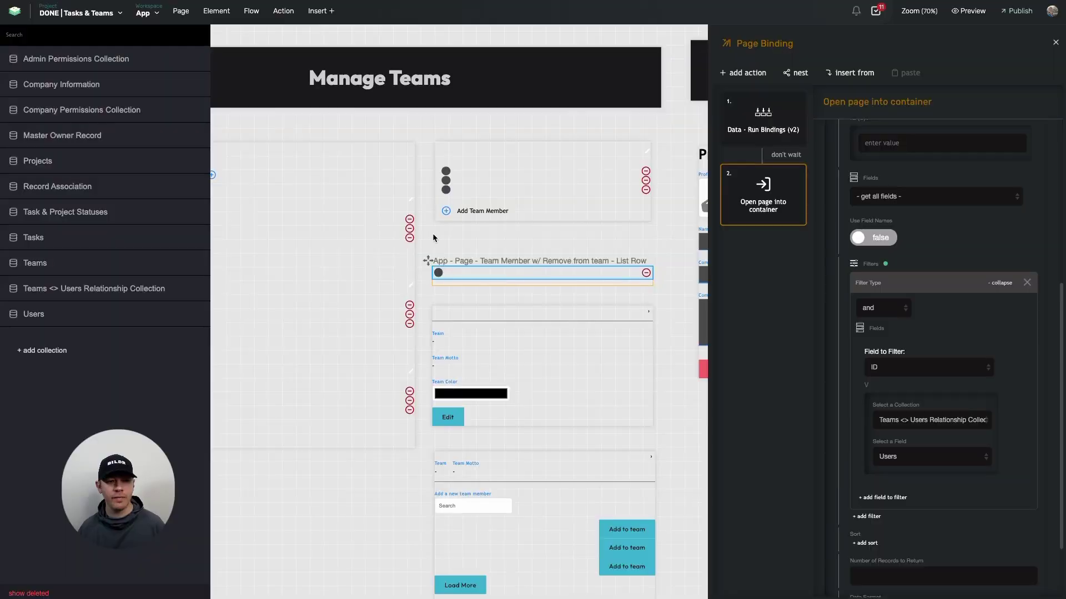
Close the page binding settings and open the Teams <> Users Relationship Collection from the project's data collections
click(433, 238)
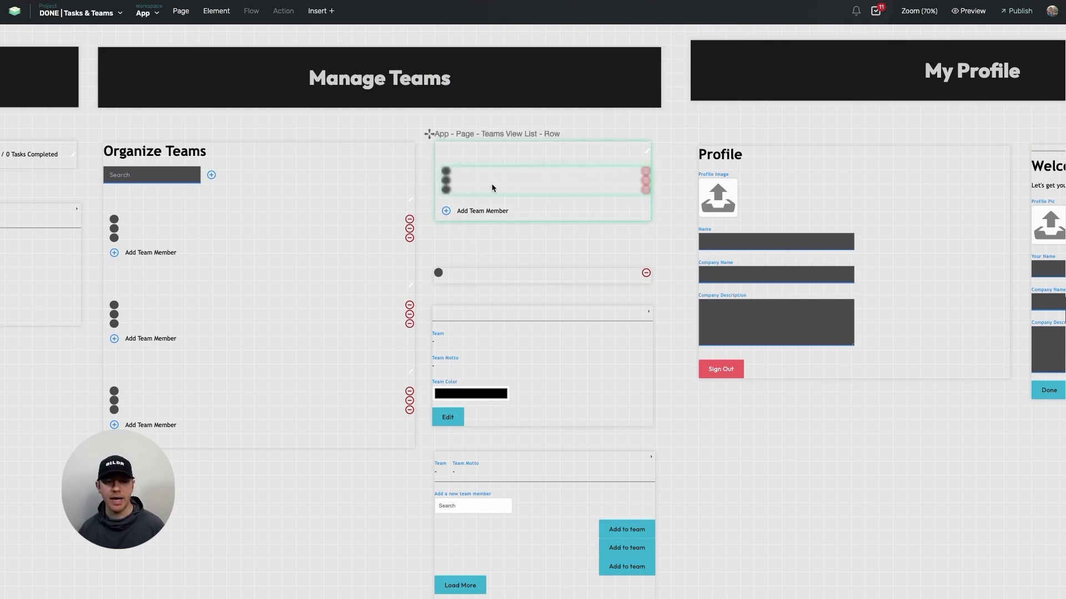
click(71, 13)
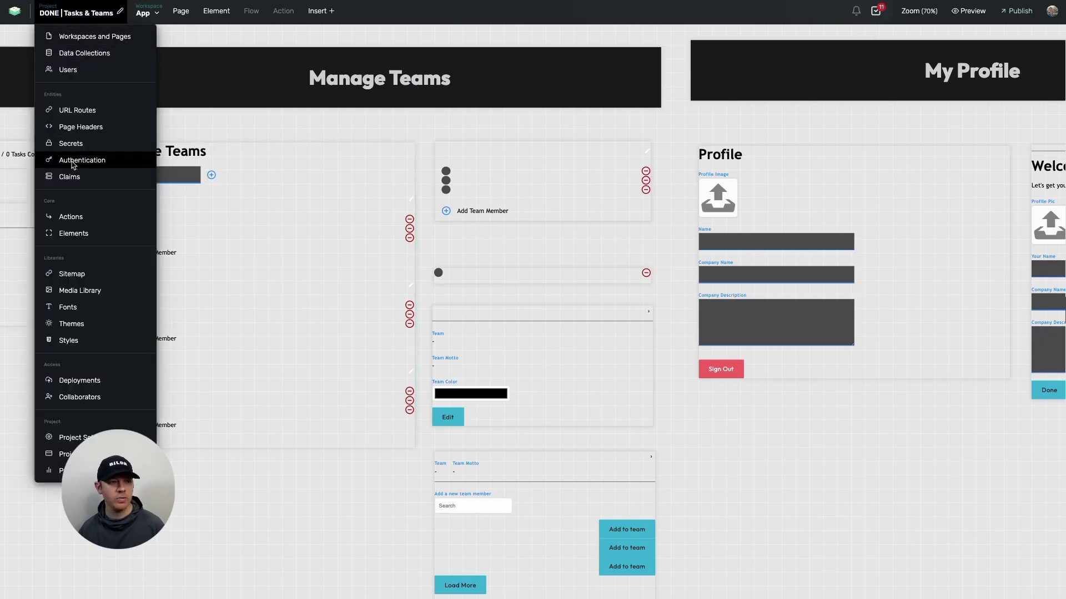
click(92, 60)
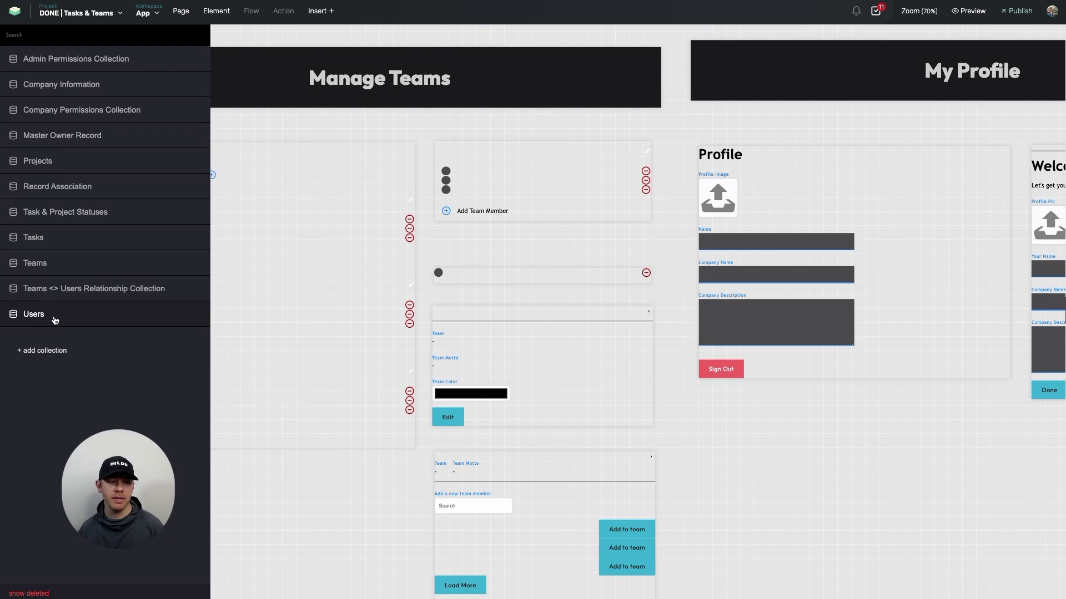
click(50, 288)
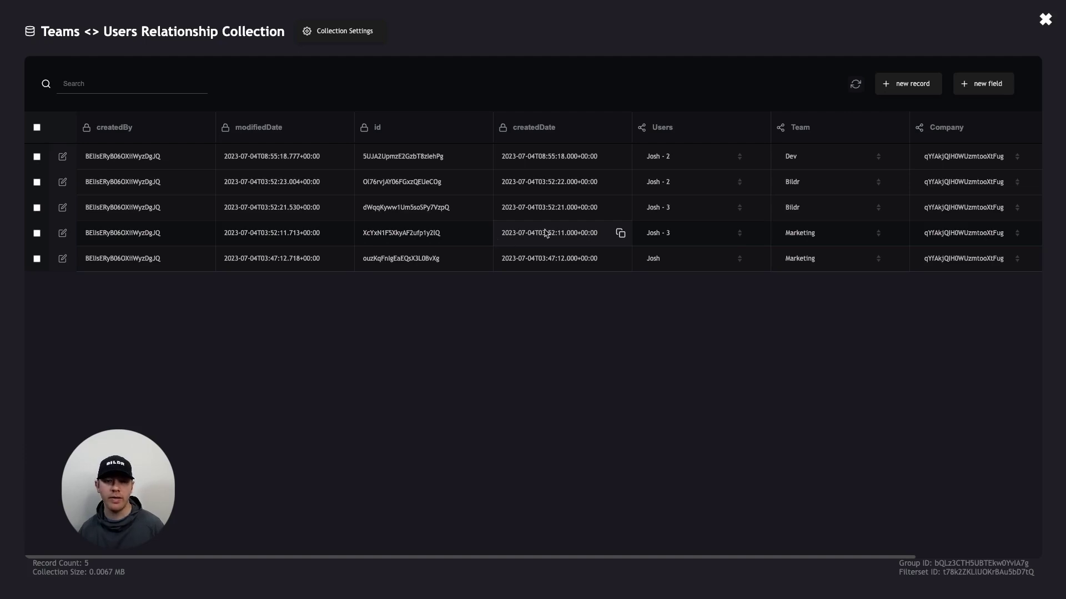
Add a single-line text field named "Role on Team" to the Teams <> Users Relationship Collection
scroll(638, 228, right, 3)
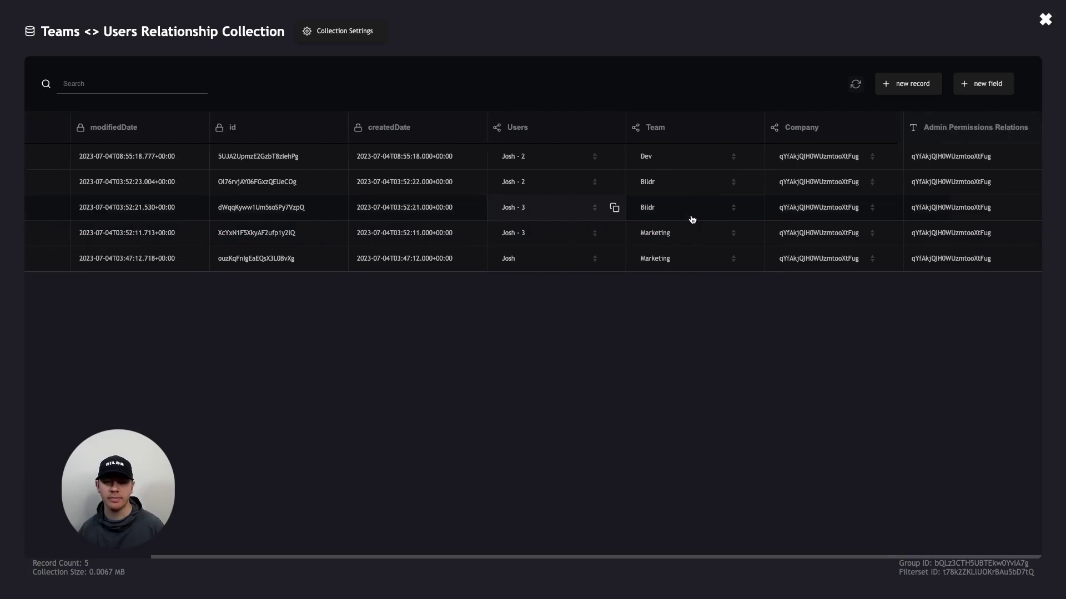
click(980, 96)
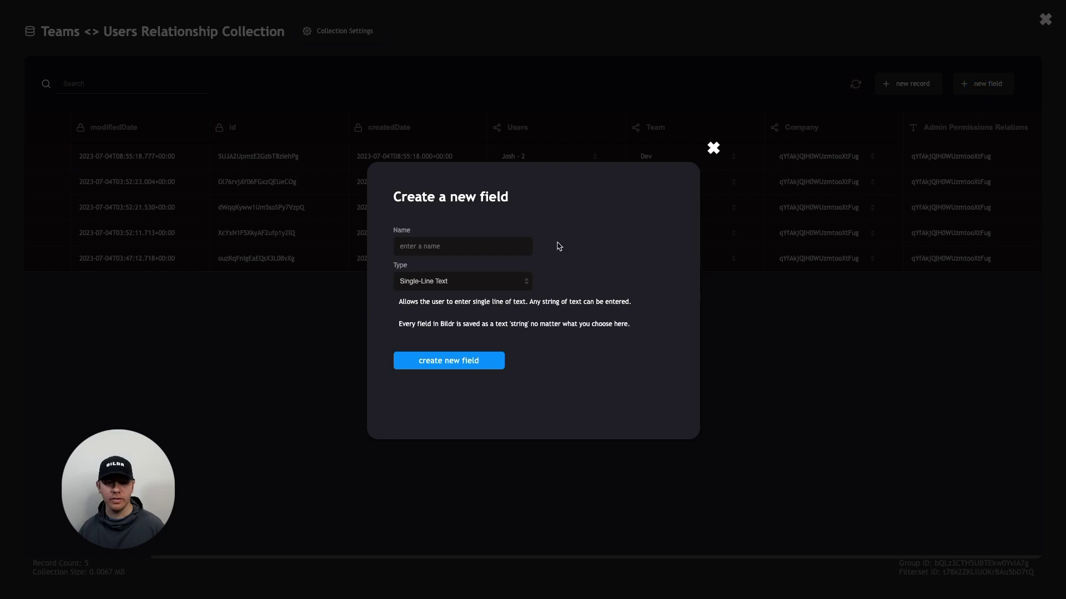
text(Role on Team)
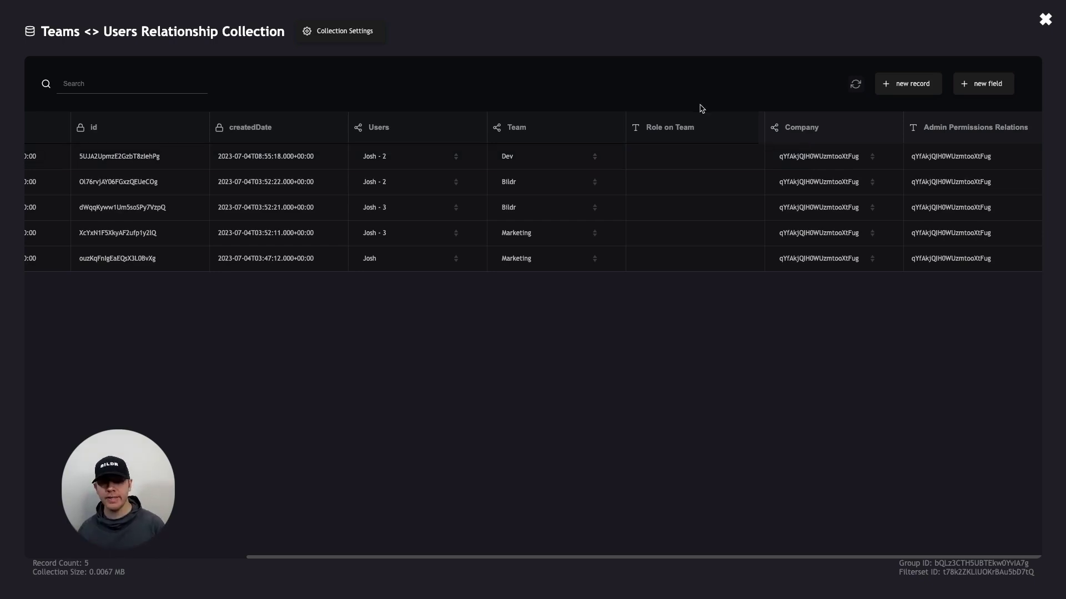
Fill in Role on Team for the first three records as Leader, Analyst and Leader
click(671, 159)
text(Leader)
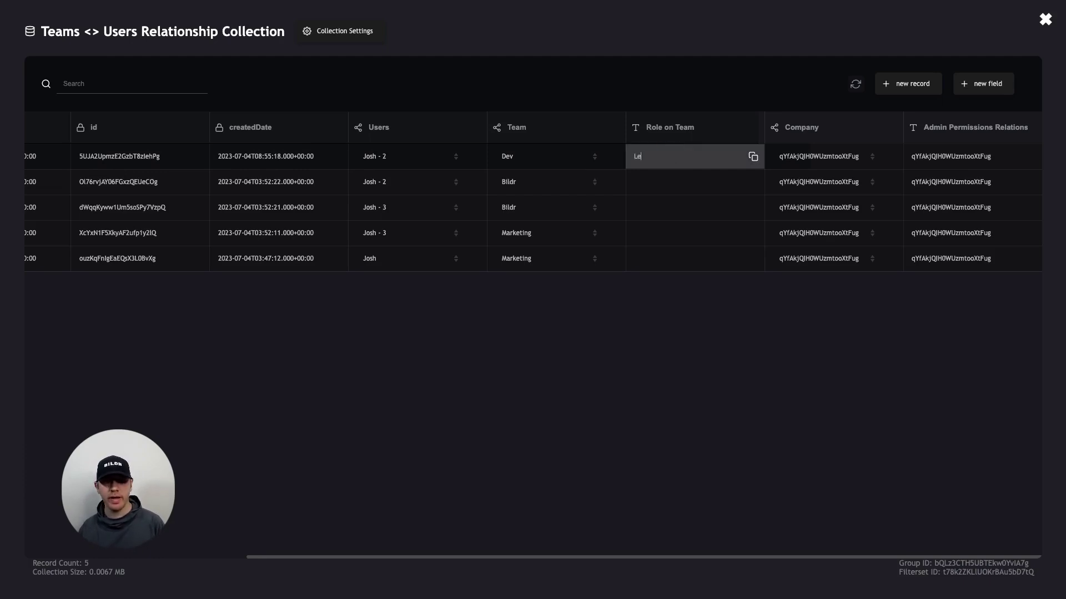
click(653, 182)
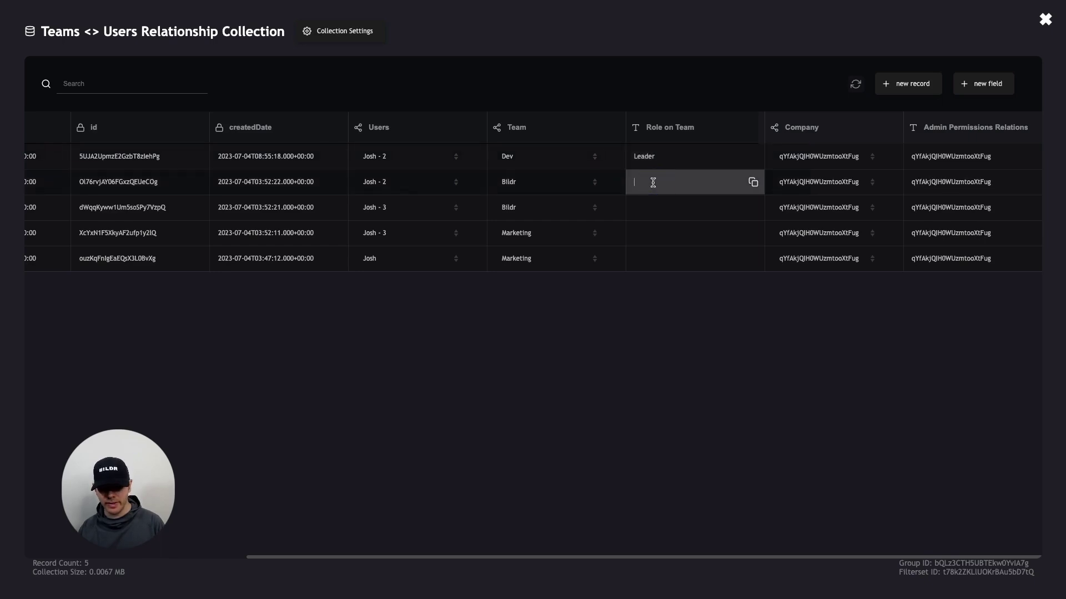
text(Analyst)
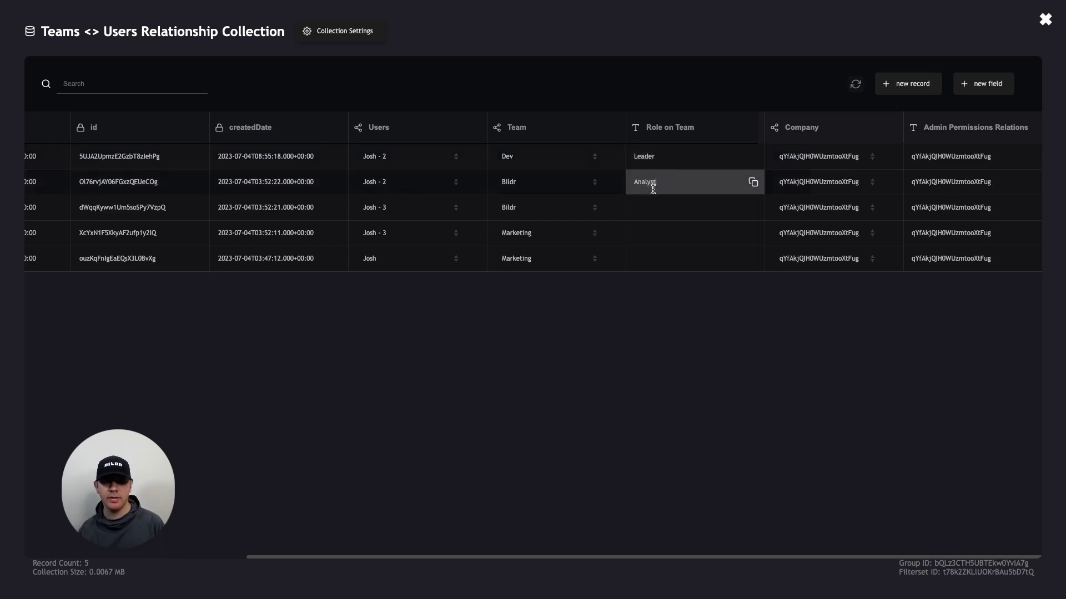
click(650, 206)
text(Project Manager)
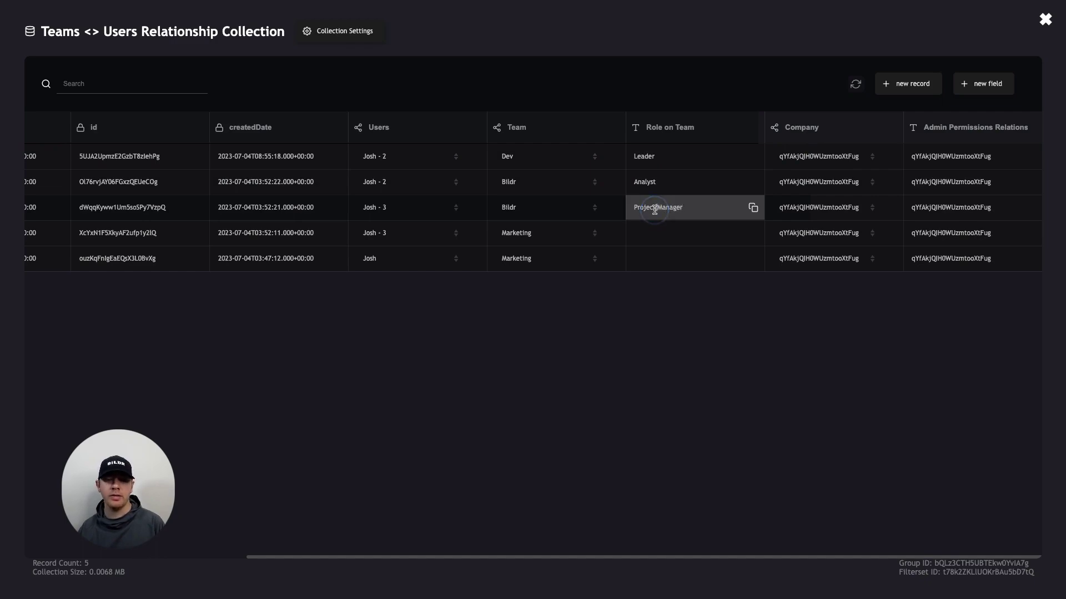
key(ctrl+a)
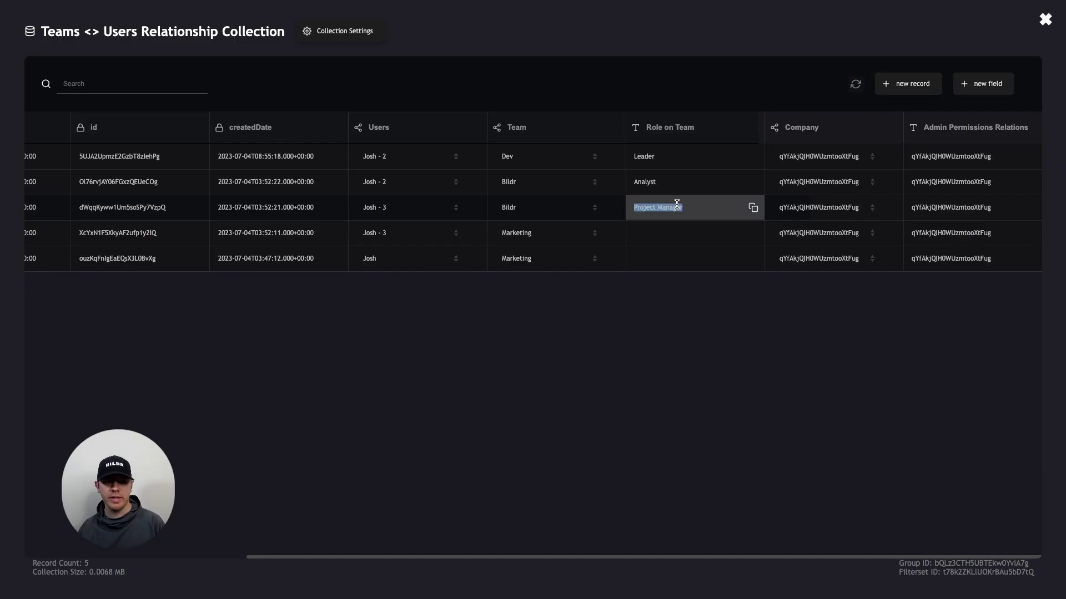
text(Leader)
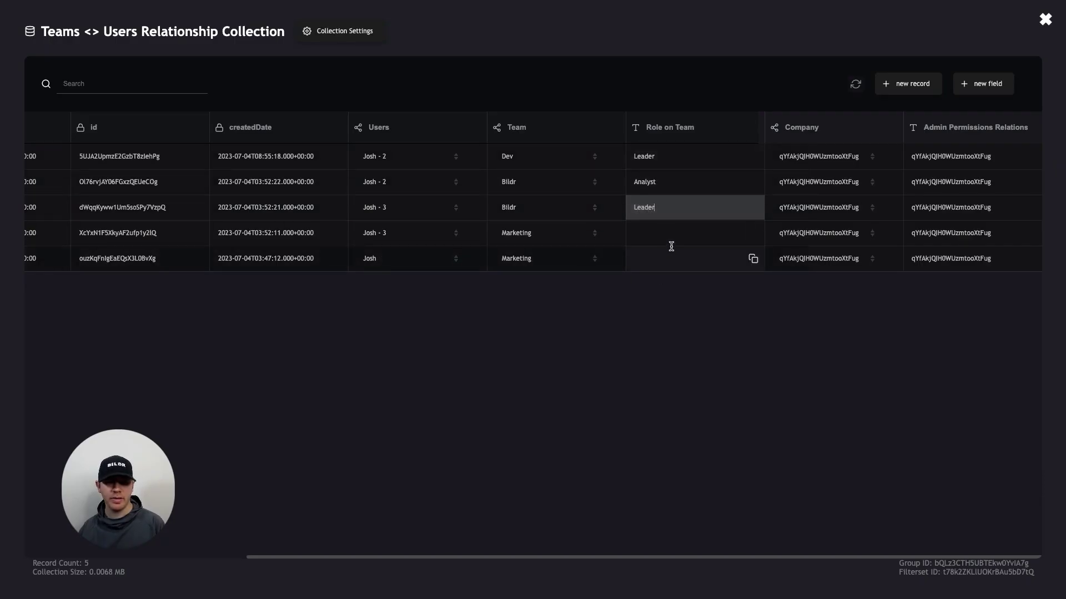
Set Role on Team to Leader for the fifth record and Analyst for the fourth record
click(667, 203)
double_click(667, 203)
click(752, 207)
click(675, 226)
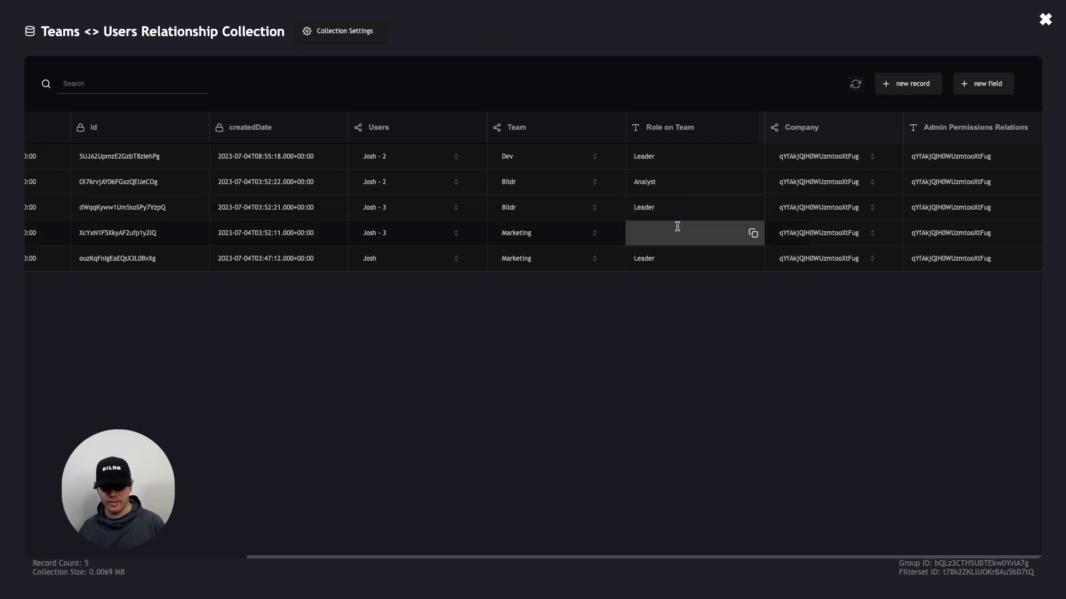
text(Analyst)
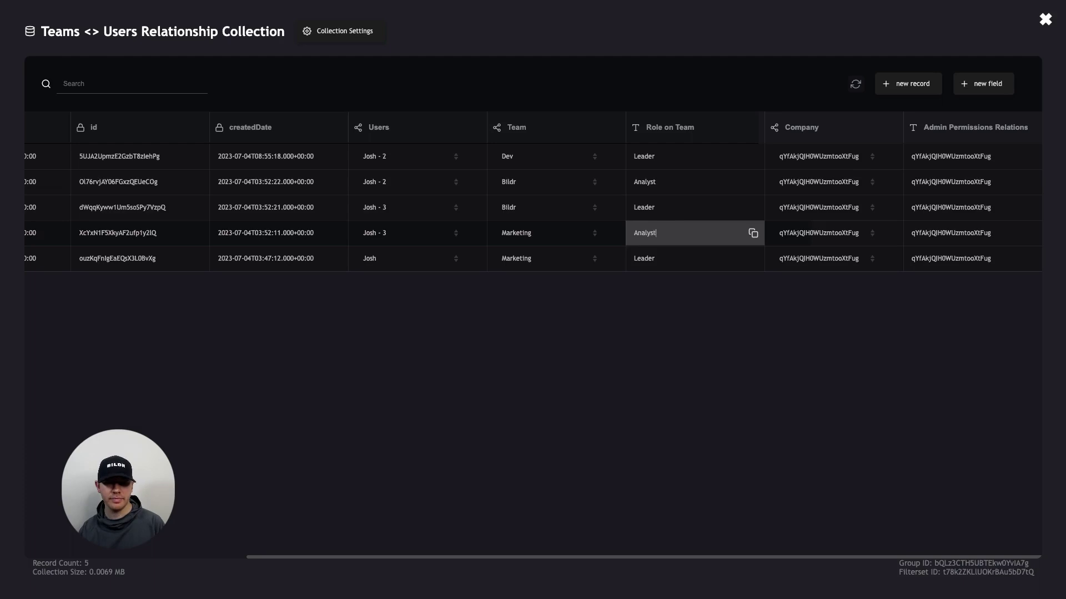
key(Return)
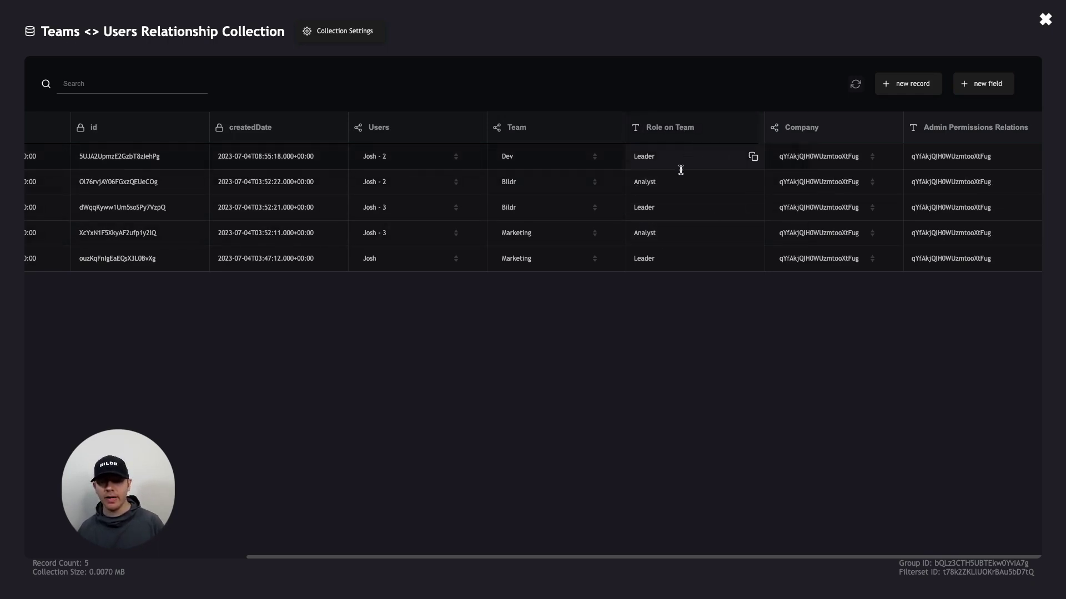
Close the collection and select the outer Div of the "Team Member w/ Remove from team - List Row" page on the canvas
click(1043, 19)
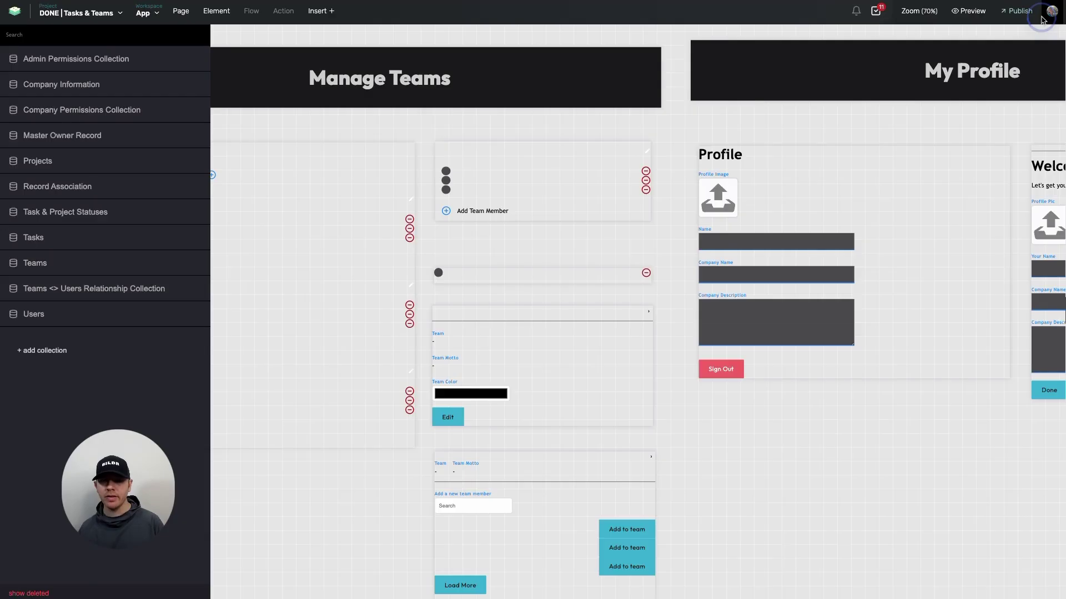
scroll(684, 242, right, 15)
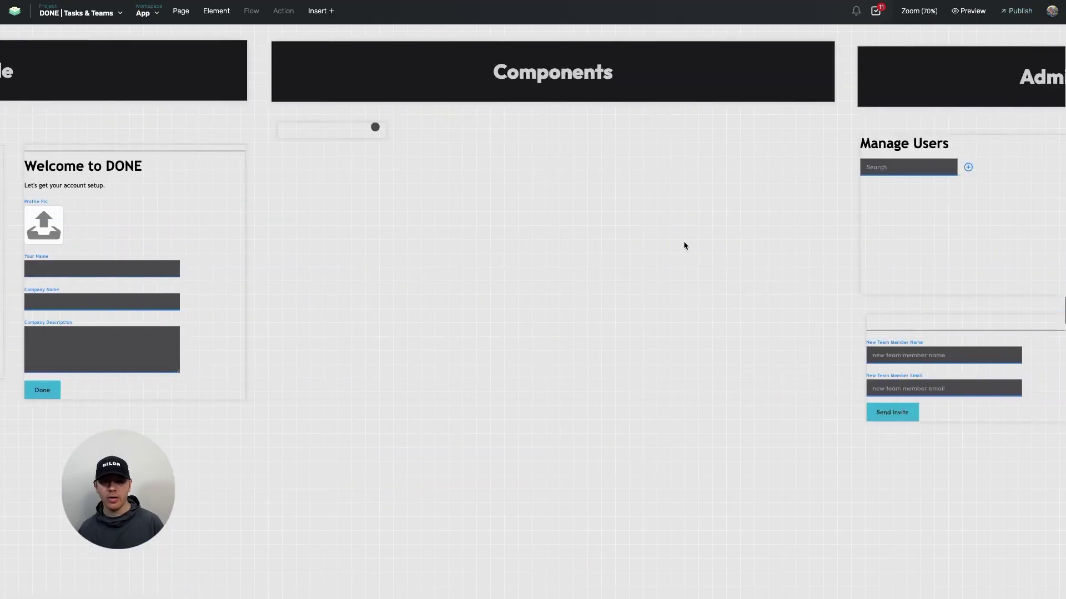
scroll(683, 245, right, 5)
scroll(684, 245, left, 5)
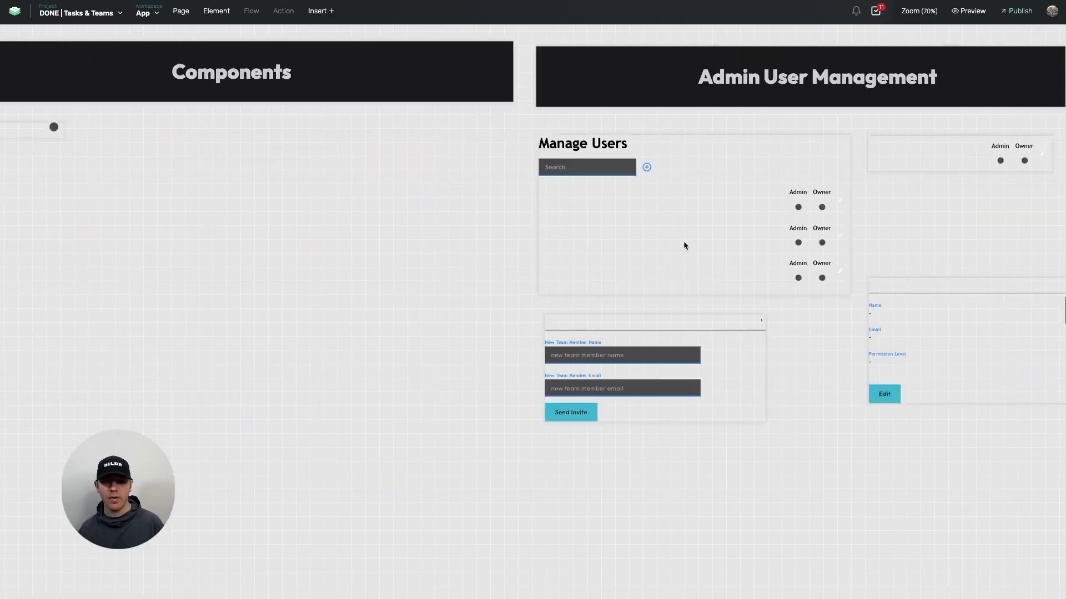
scroll(684, 245, right, 15)
click(747, 181)
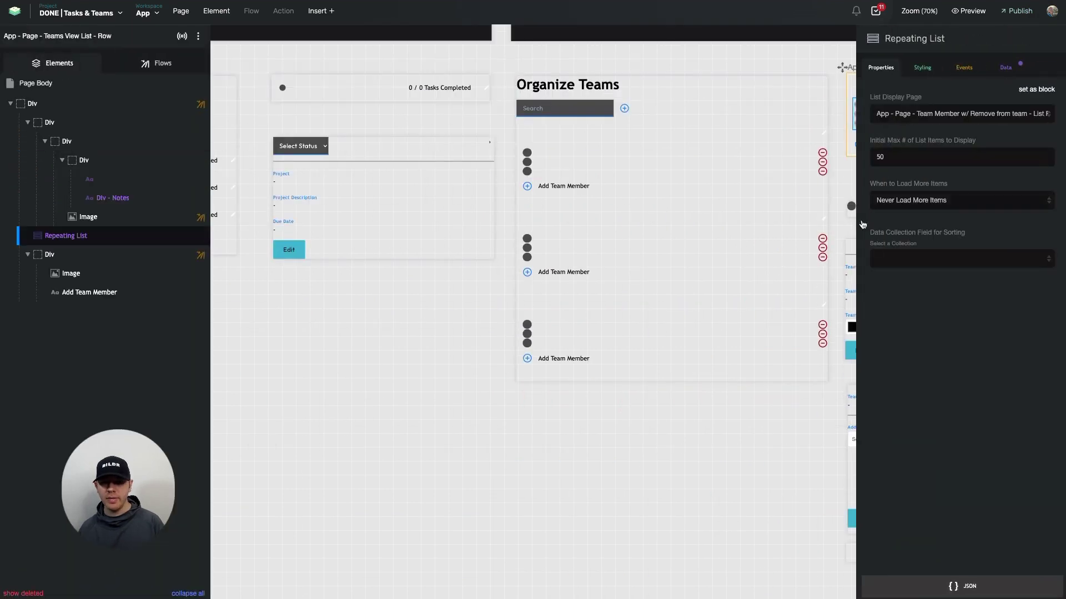
scroll(824, 249, right, 3)
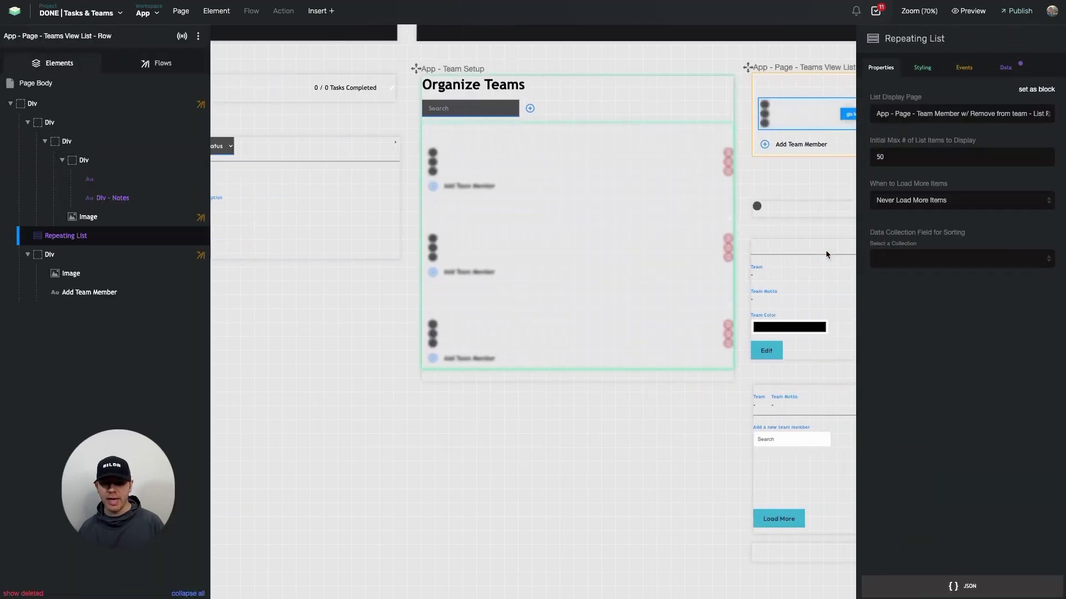
click(726, 207)
scroll(744, 201, right, 3)
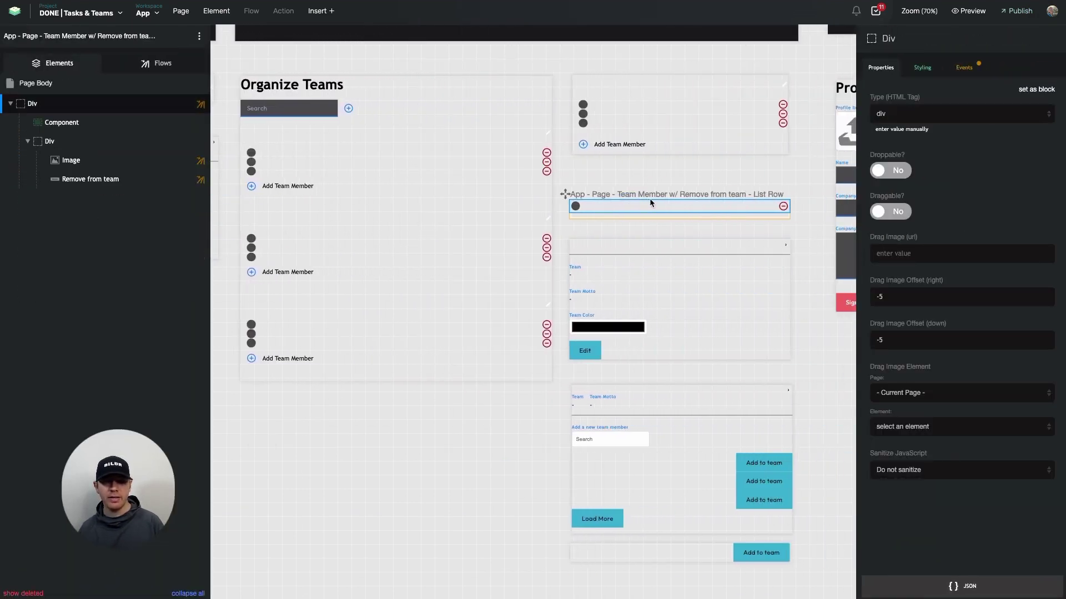
mouse_move(103, 114)
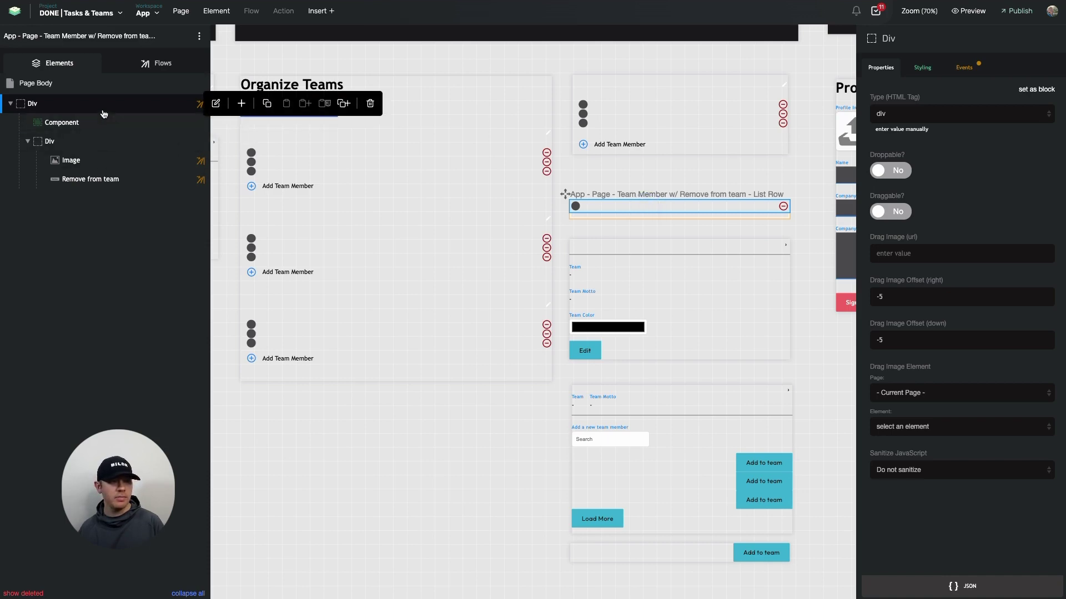
Copy the Add Team Member text from the Teams View List row and paste it into the Team Member list row's outer Div
click(615, 146)
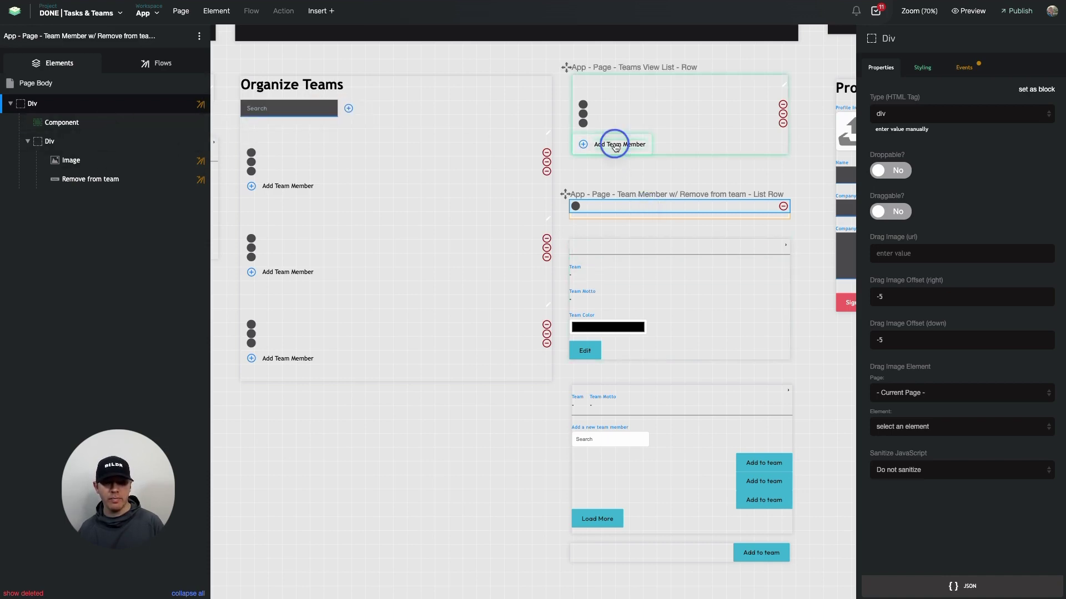
mouse_move(143, 294)
click(245, 292)
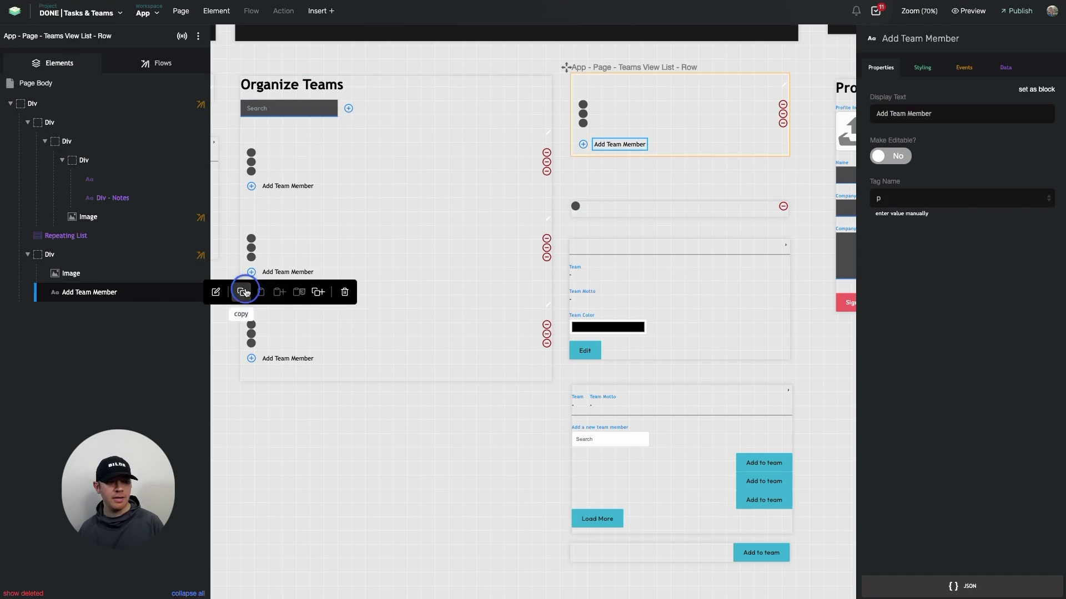
click(666, 207)
mouse_move(81, 99)
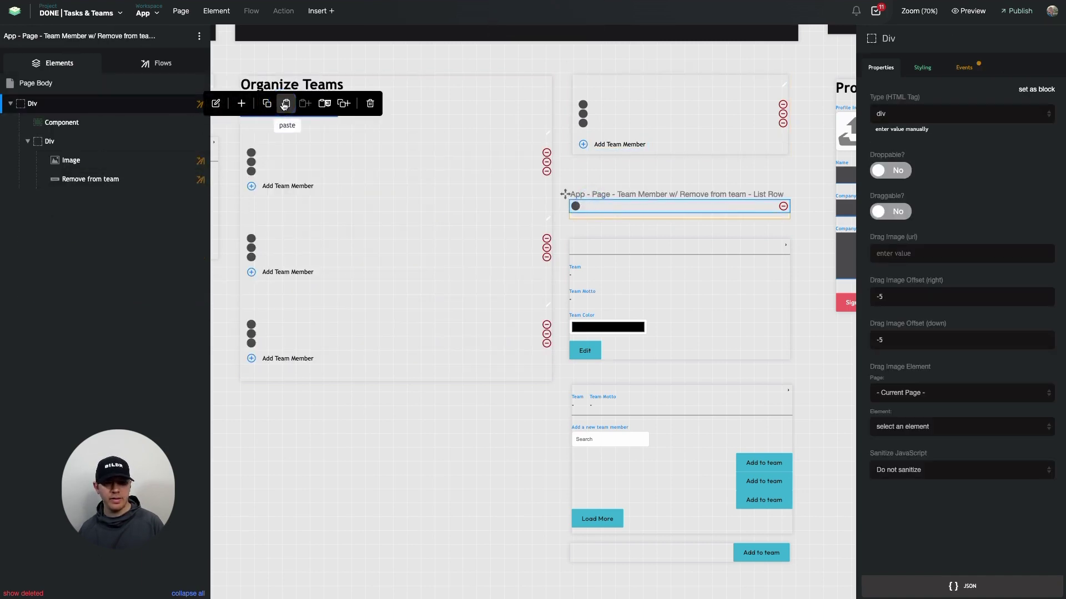
click(285, 105)
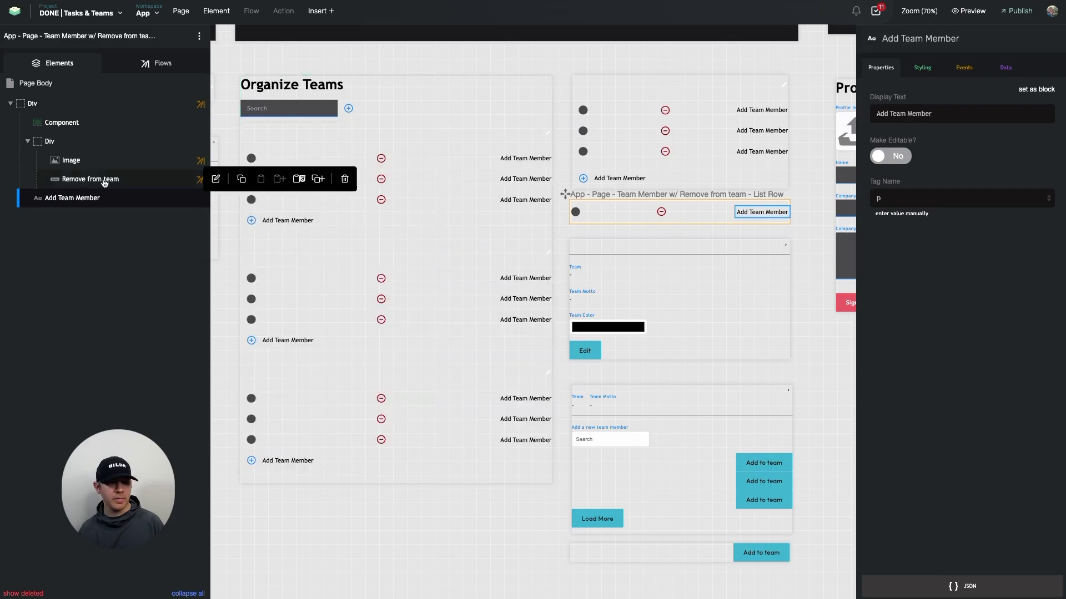
Move the pasted text between the Component and the inner Div, and change its text to "Role"
drag(95, 199, 74, 123)
drag(72, 133, 73, 135)
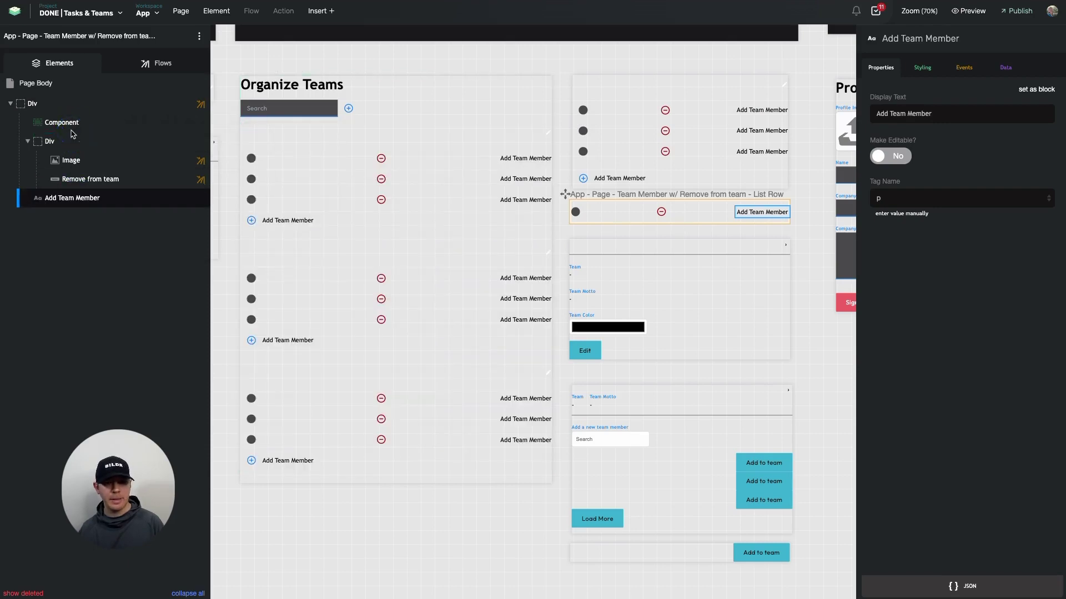
double_click(678, 210)
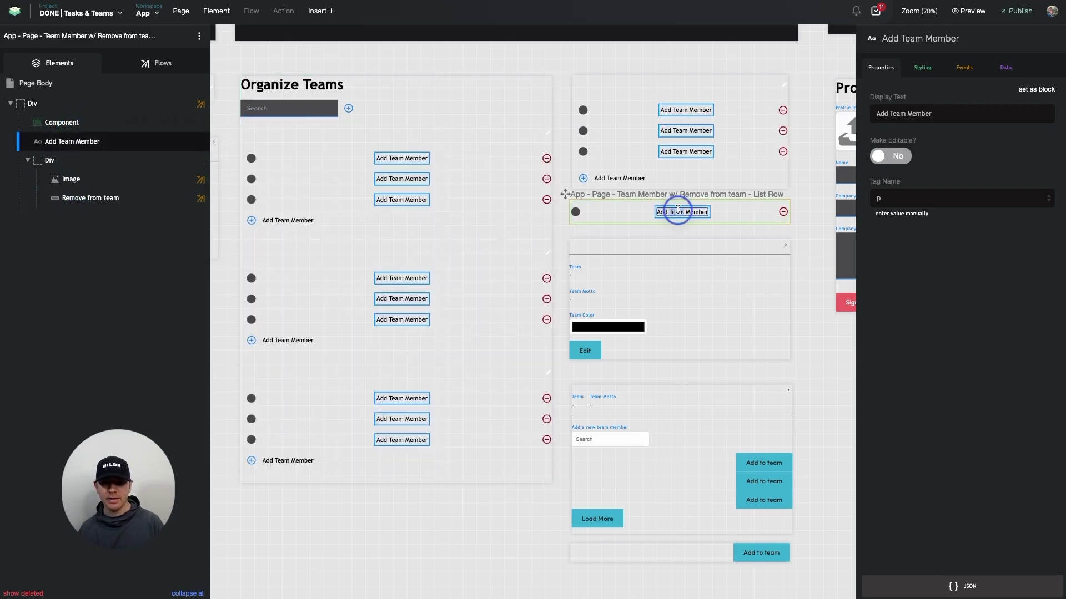
text(Role)
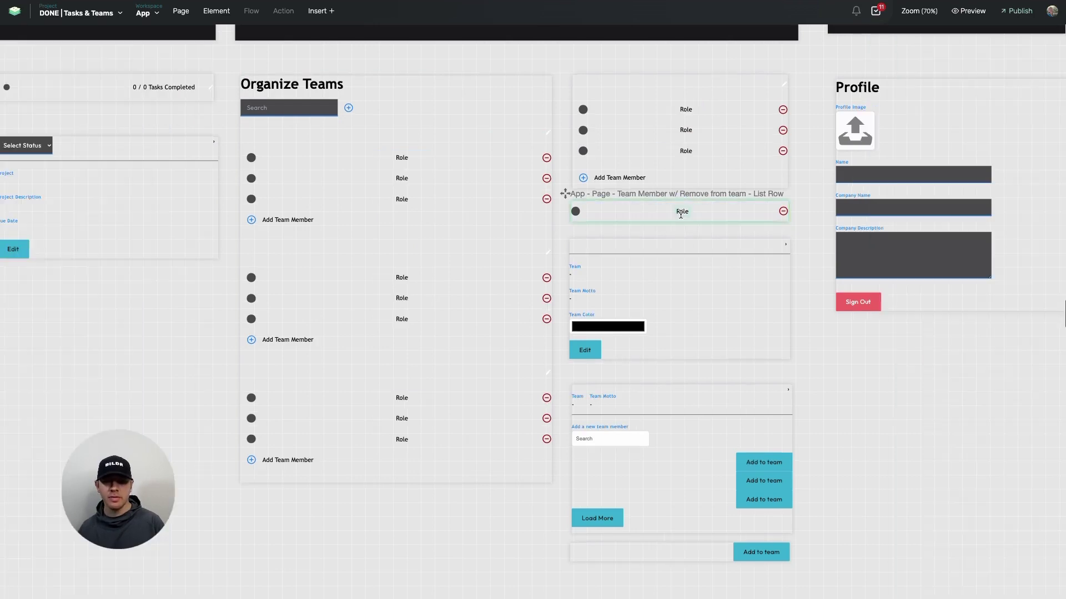
key(Return)
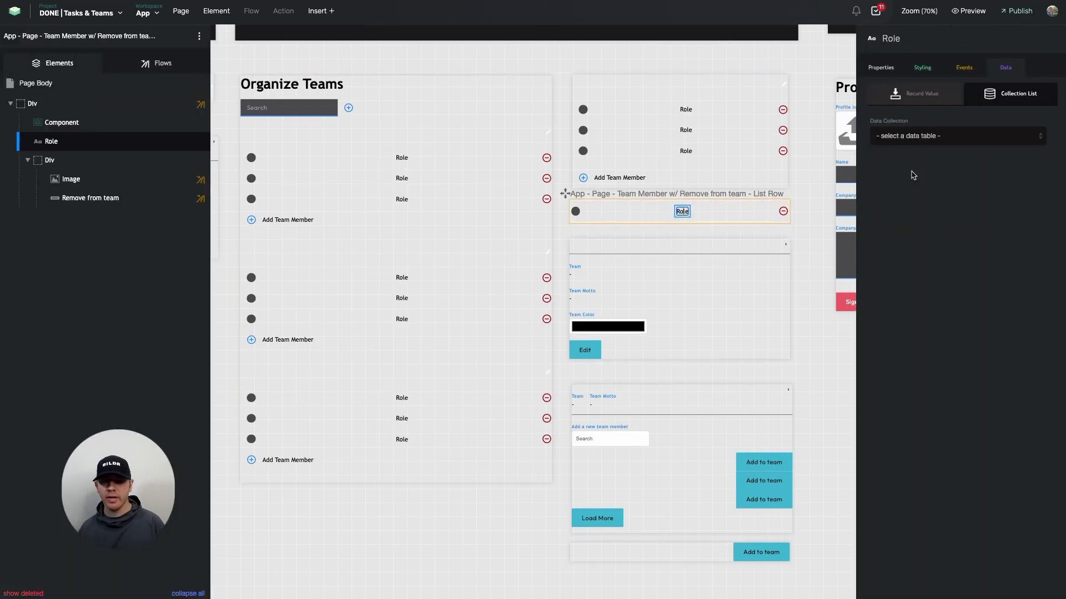
Bind the Role text's record value to the Role on Team field of the Teams <> Users Relationship Collection
click(919, 101)
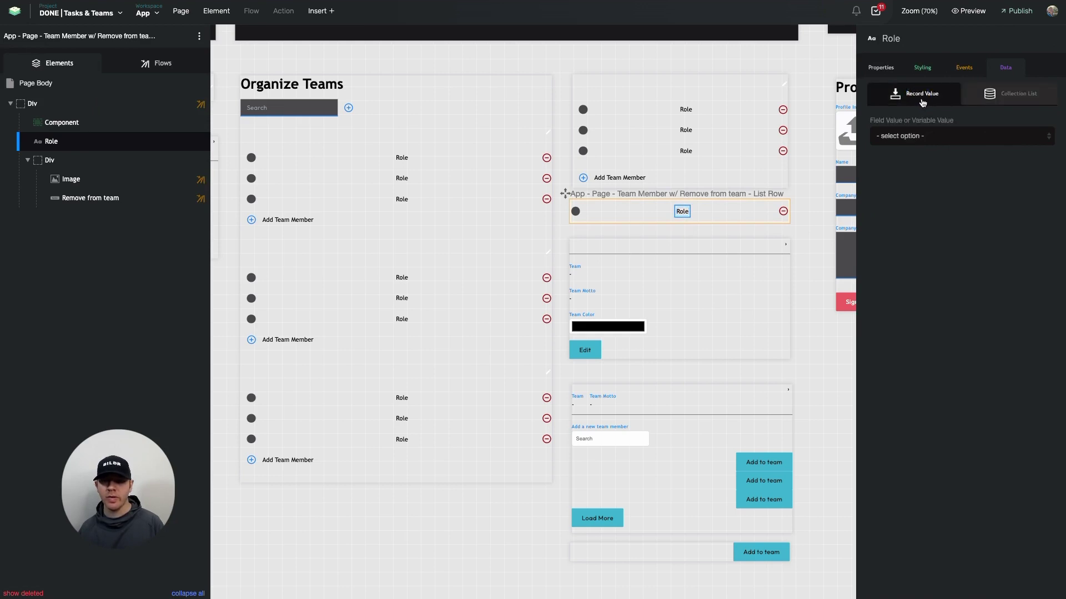
click(916, 139)
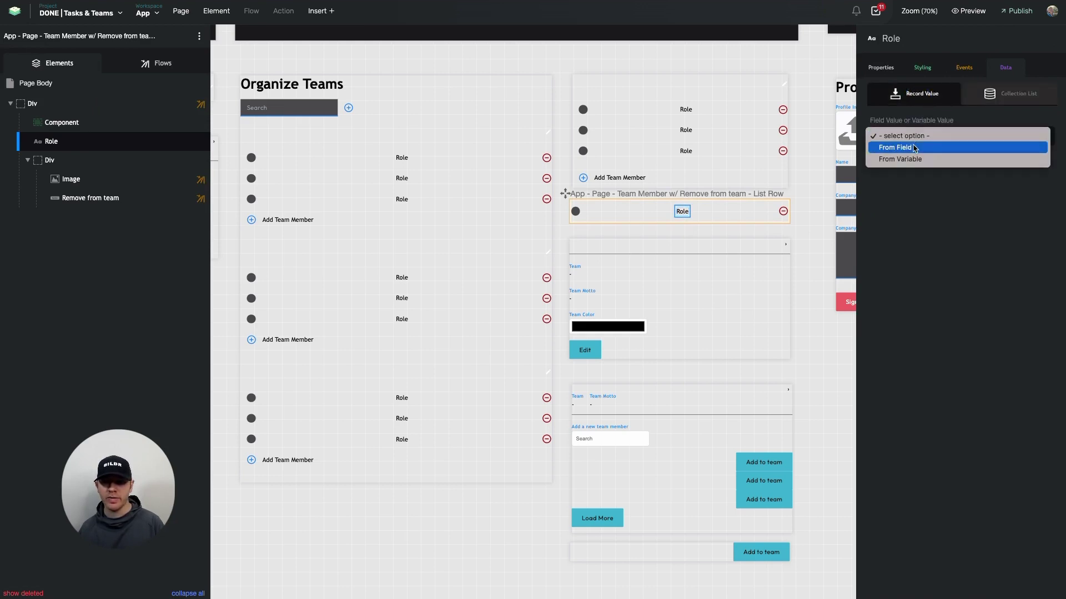
click(915, 147)
click(909, 168)
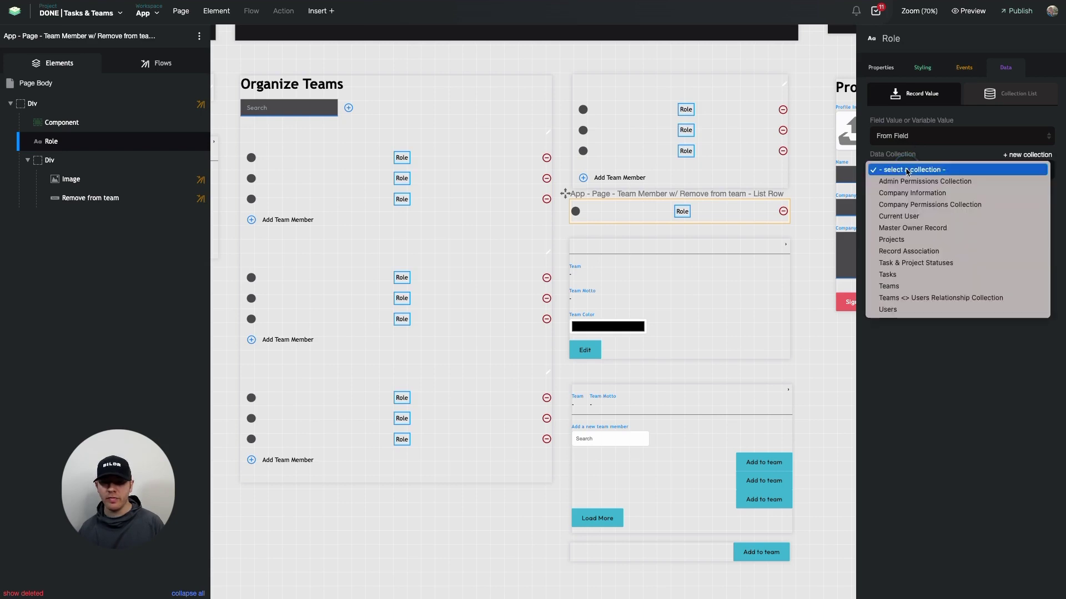
click(898, 300)
click(925, 205)
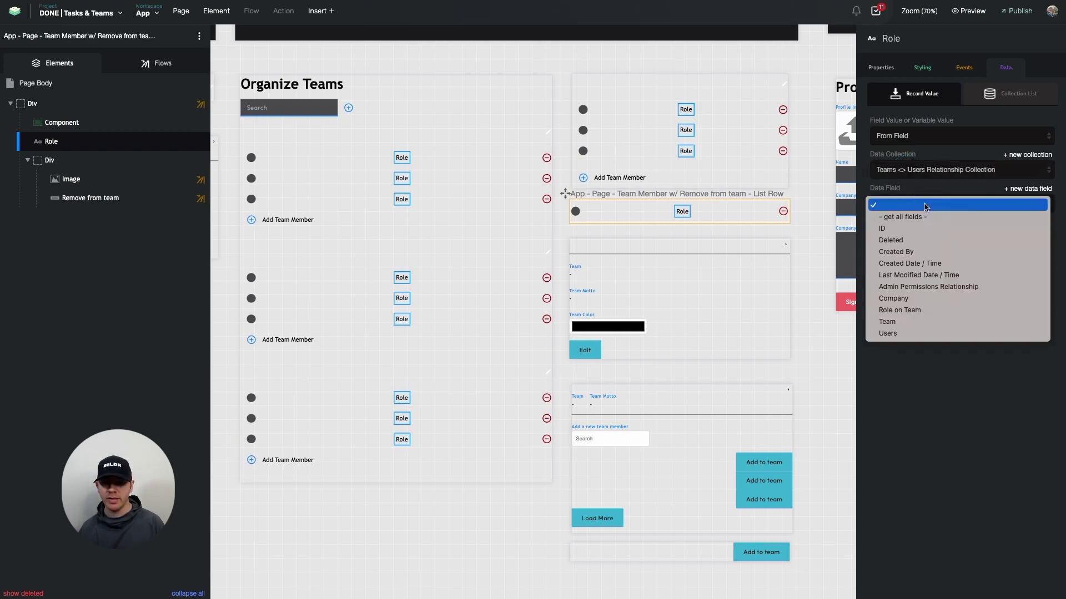
click(915, 314)
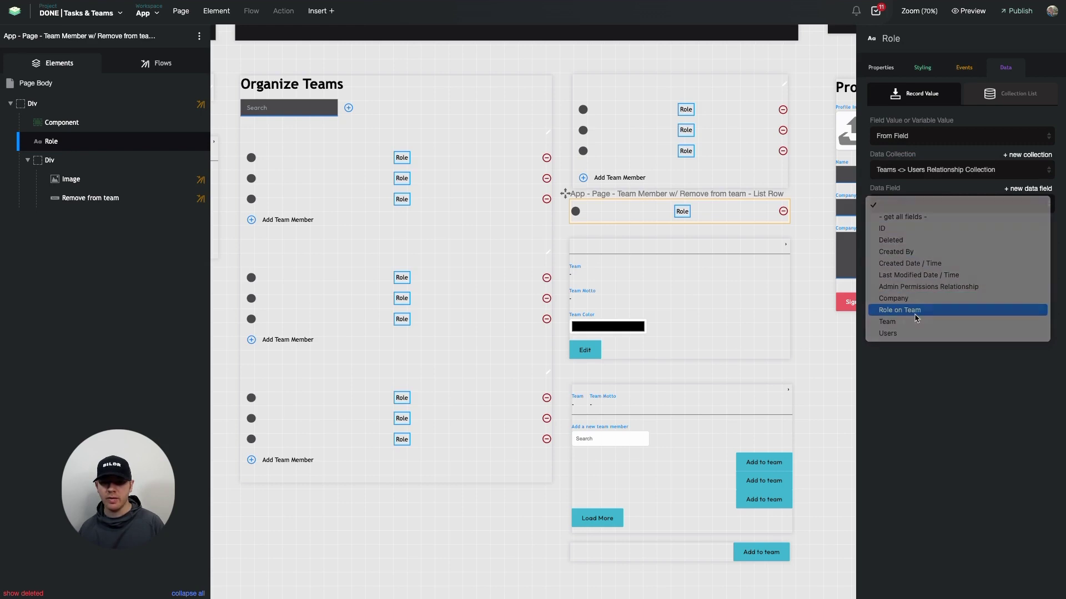